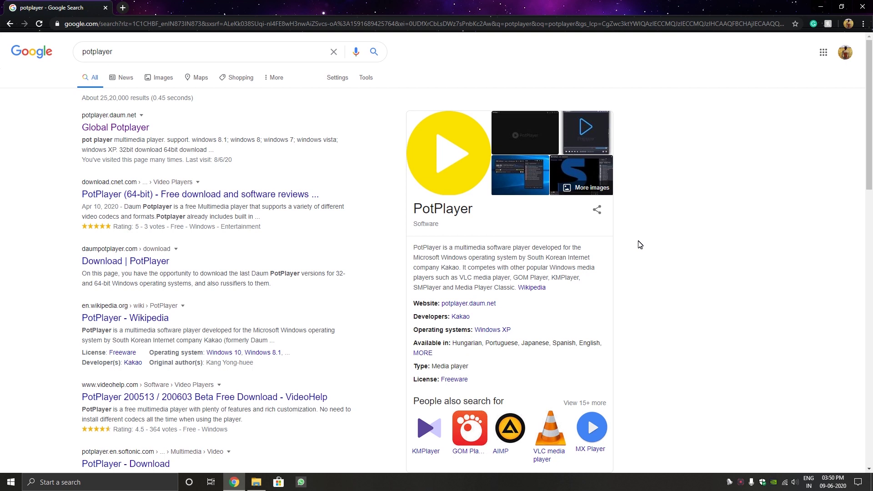
Step: Open the Global Potplayer search result in a new browser tab and switch to that page
right_click(97, 129)
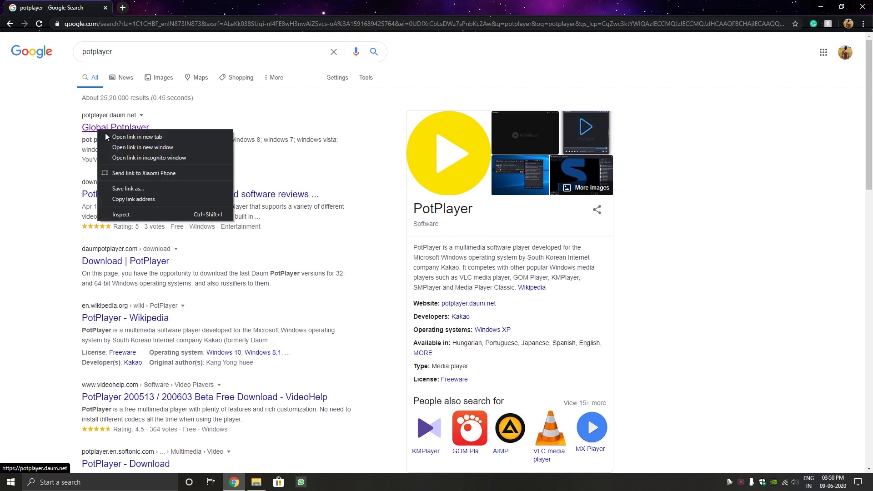
left_click(119, 136)
left_click(154, 5)
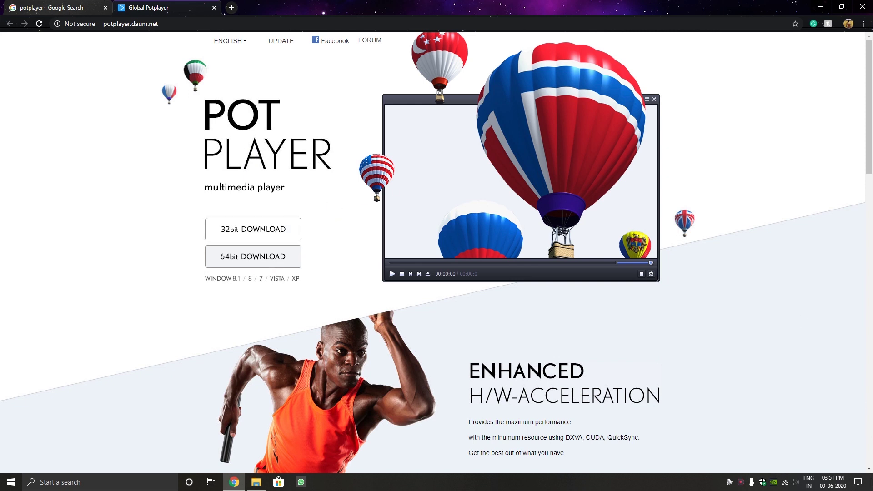
Step: Check the system type in the computer's system properties and return to the PotPlayer download page in Chrome
key("super+d")
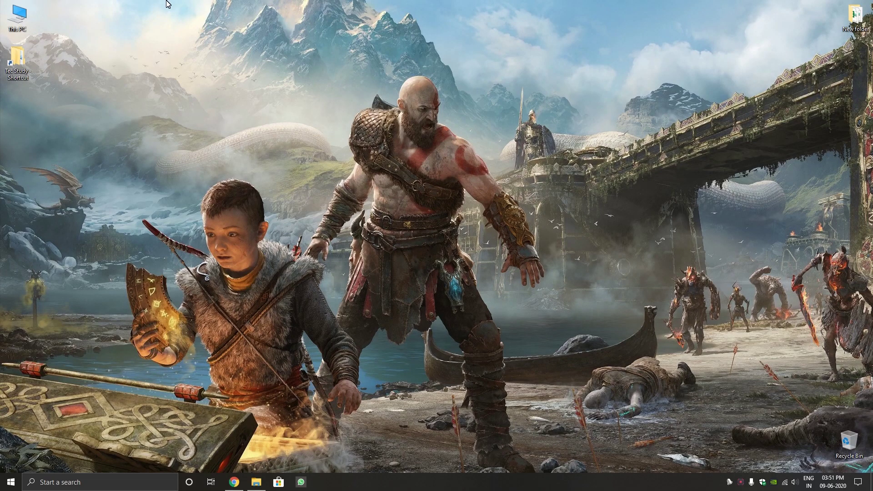
right_click(12, 19)
left_click(52, 125)
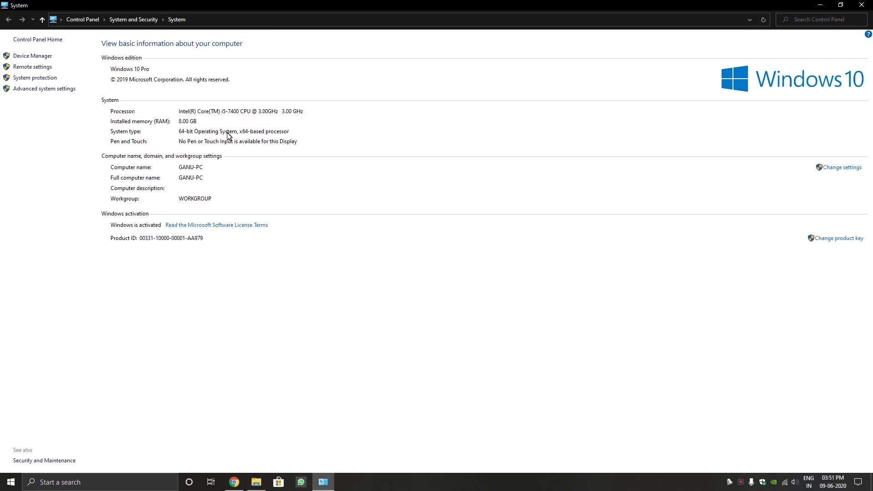
left_click(861, 4)
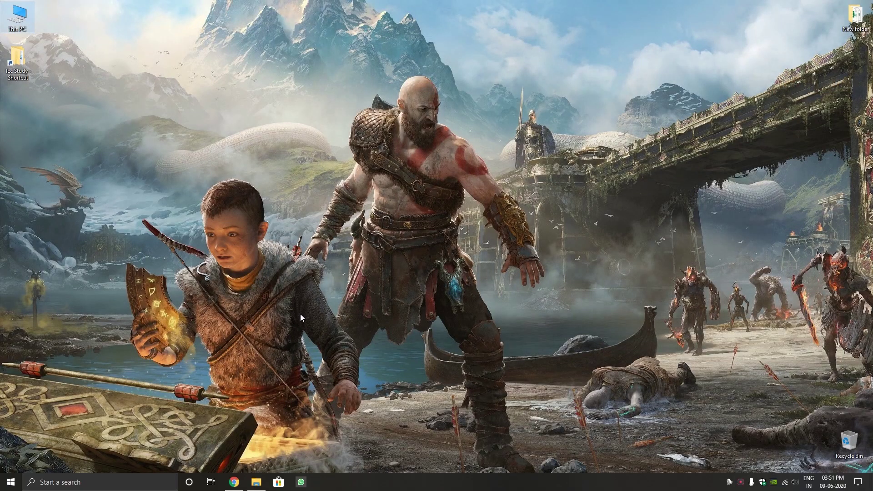
left_click(234, 482)
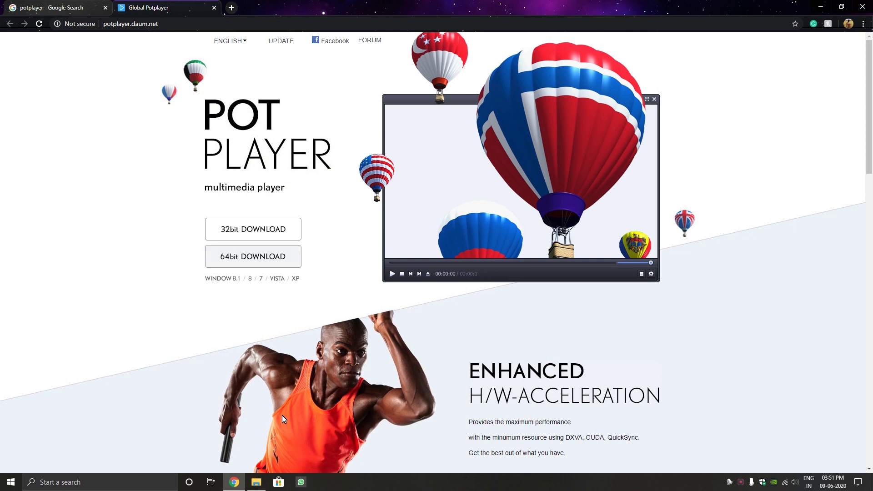
Step: Switch to File Explorer and launch the PotPlayerSetup64 installer with English as the installer language
left_click(256, 482)
left_click_drag(509, 158, 462, 48)
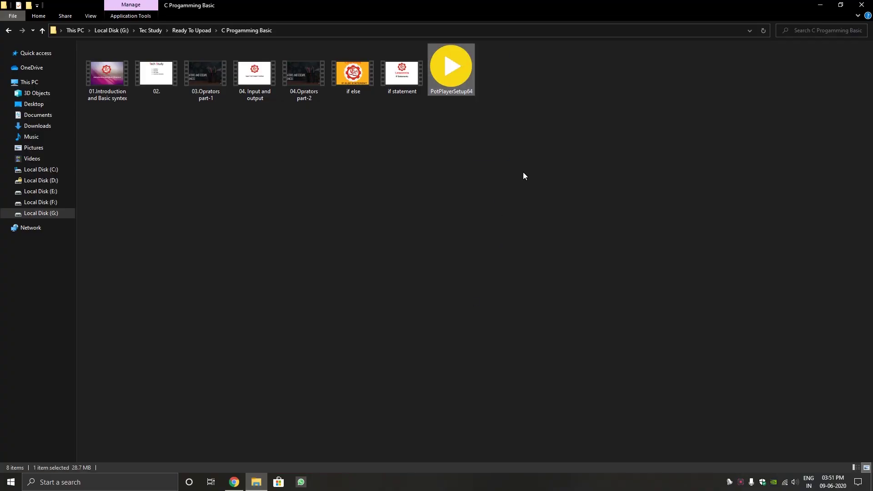
double_click(448, 68)
left_click(460, 253)
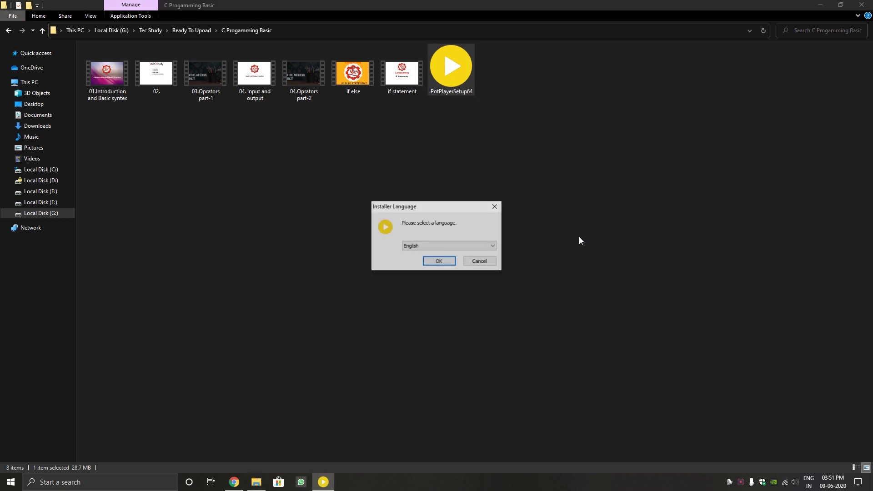
left_click(440, 260)
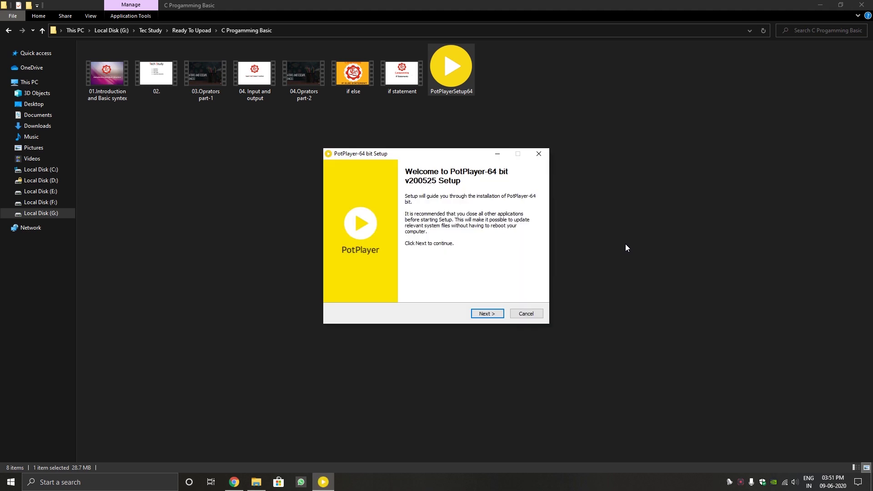
Step: Accept the license agreement and continue the PotPlayer setup with the default components
left_click(486, 313)
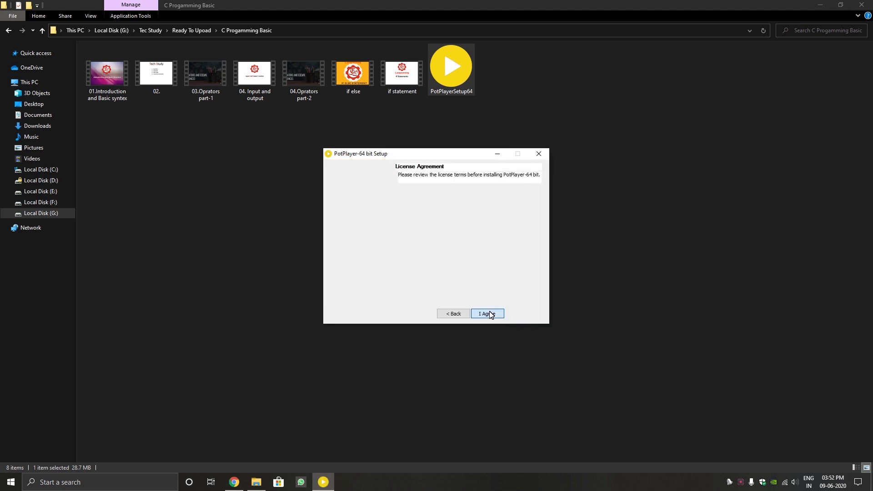
left_click(486, 313)
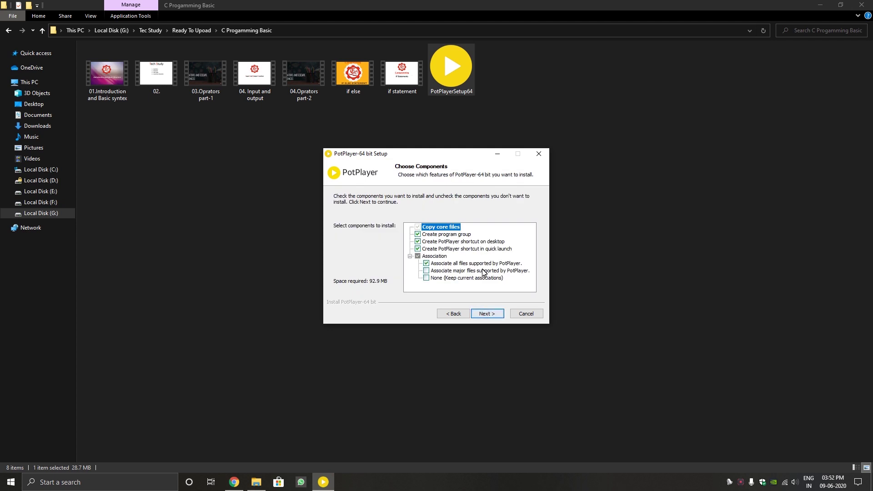
left_click(487, 314)
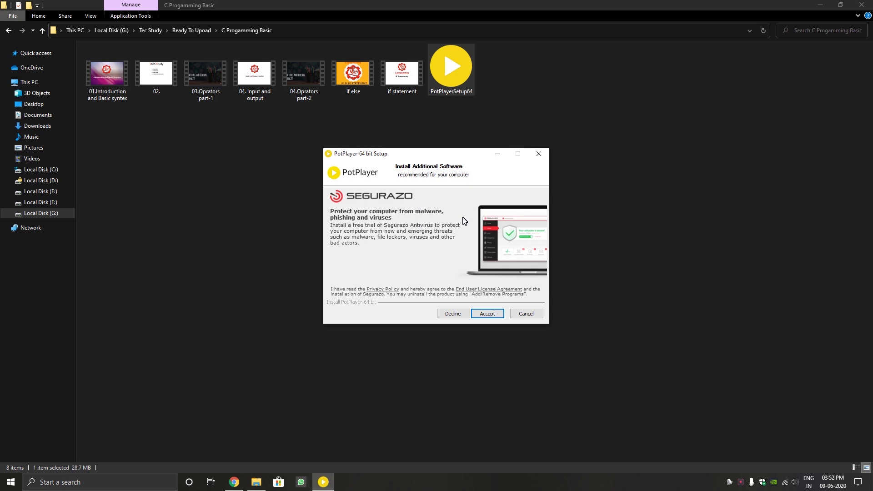
Step: Decline the Segurazo Antivirus offer and complete the PotPlayer installation with additional codec and Run PotPlayer selected
left_click(453, 313)
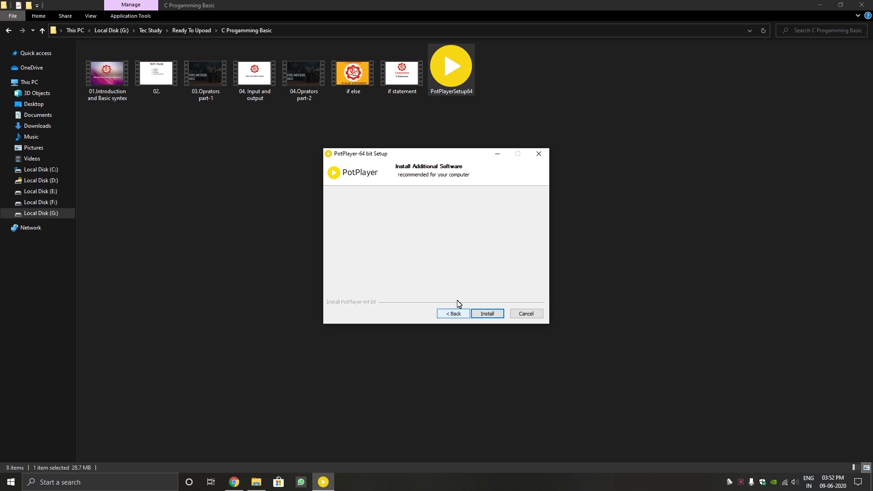
left_click(494, 316)
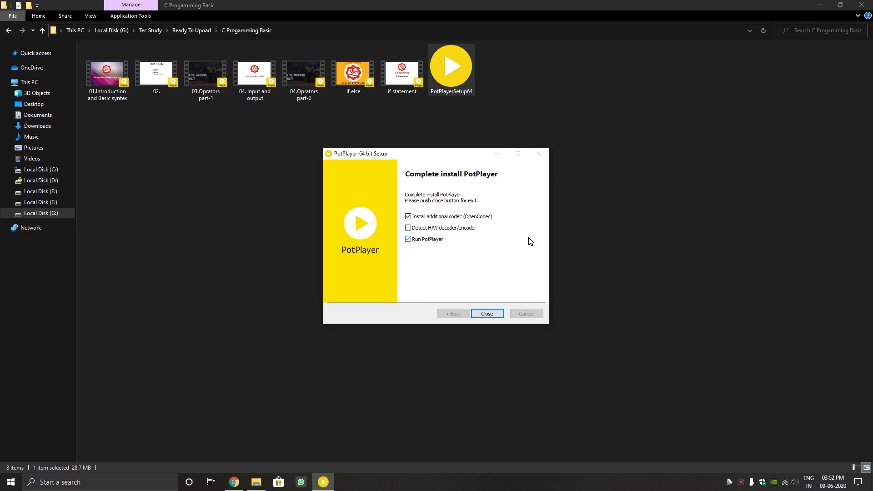
left_click(487, 314)
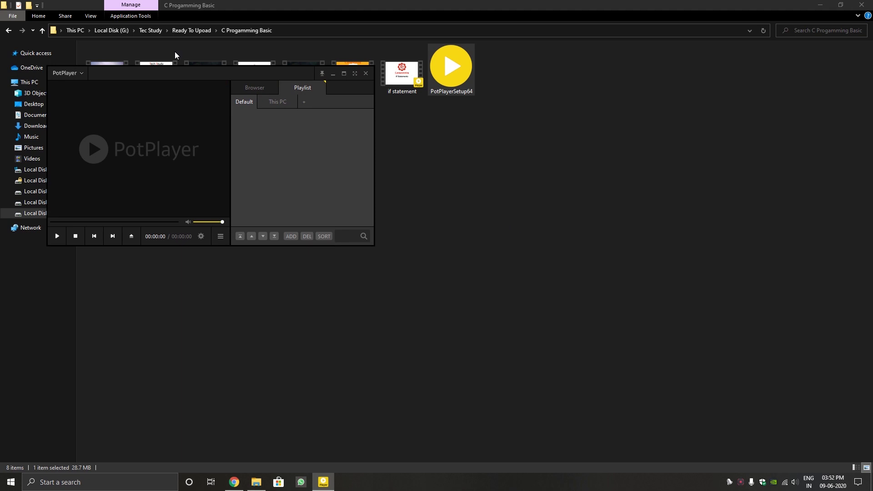
Step: Browse to the Songs folder in the player, mute the system sound and play the 7UP Madras Gig - Orasaadha song
left_click_drag(152, 80, 250, 166)
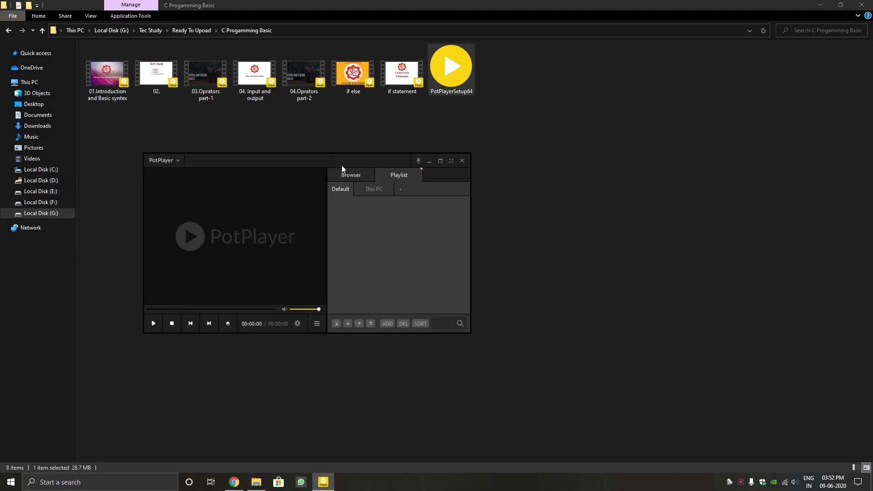
left_click(362, 176)
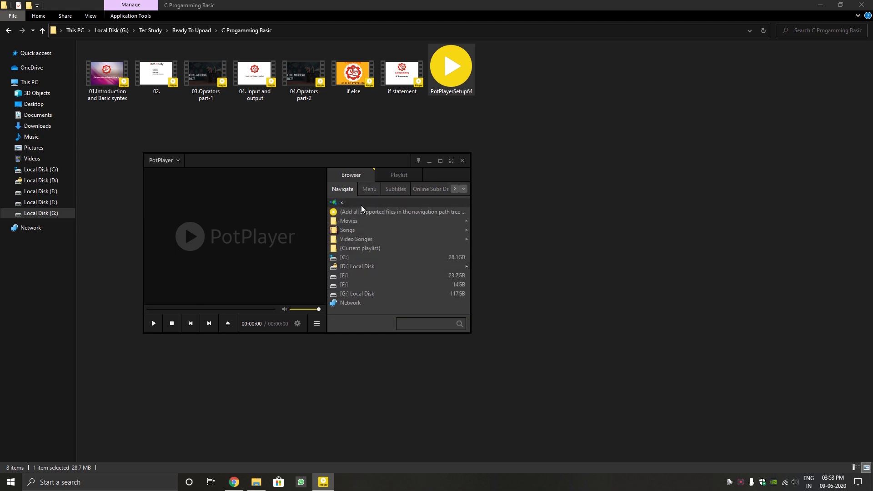
left_click(359, 230)
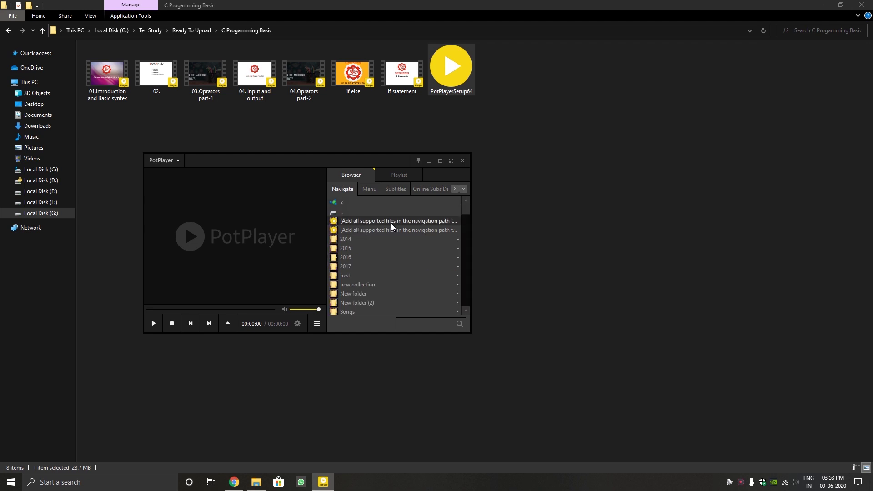
scroll(391, 223, "down", 5)
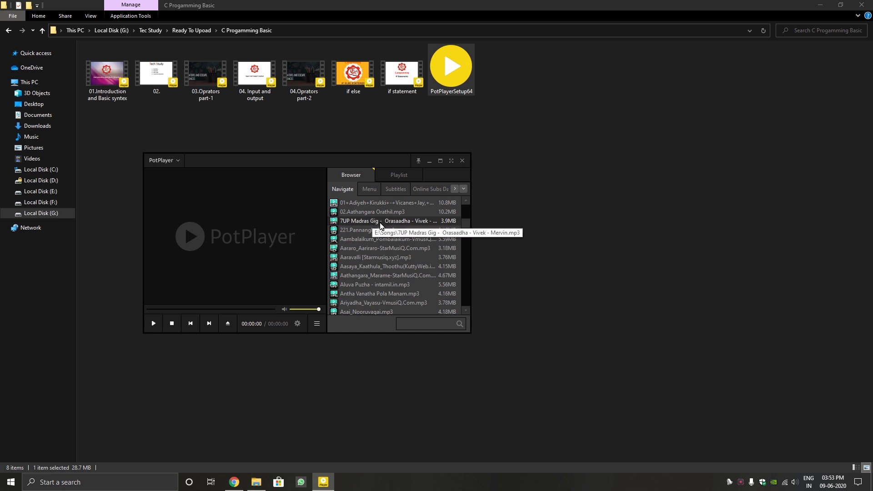
key("XF86AudioMute")
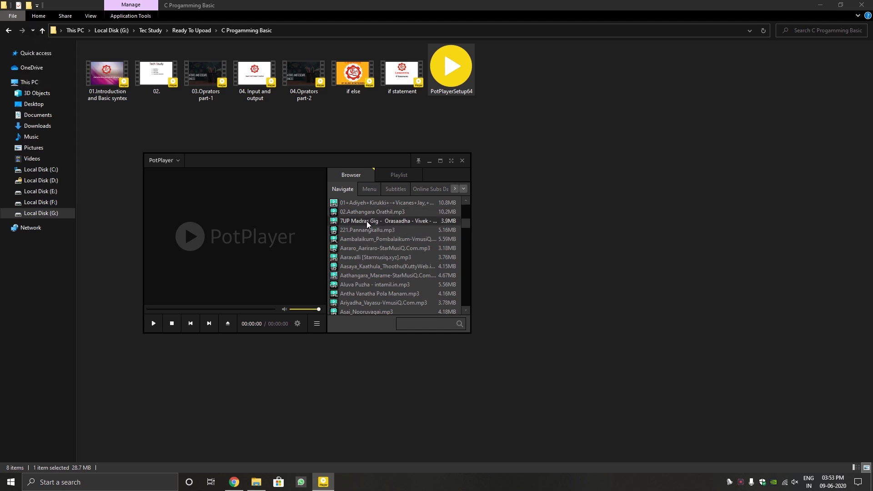
double_click(366, 221)
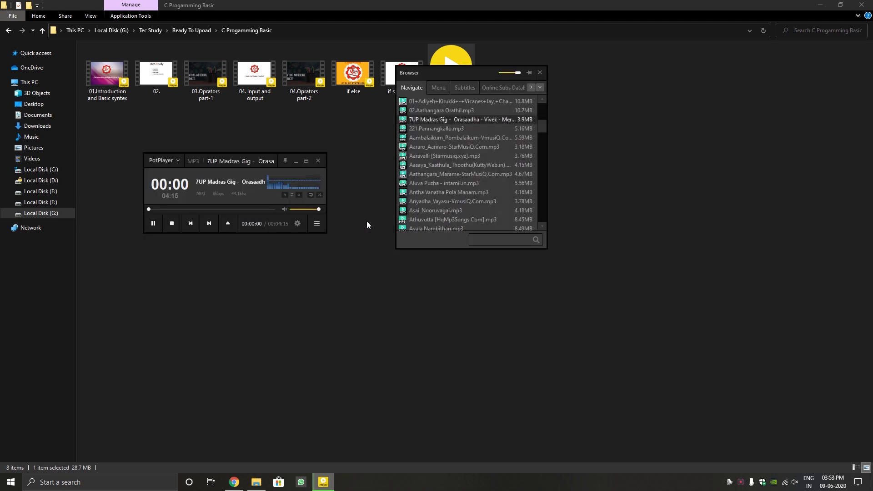
Step: Rearrange the player and browser windows, and play O Sone O Sone [Starmusiq.cc].mp3 from the 2017 folder in Songs
left_click_drag(223, 163, 130, 160)
left_click_drag(447, 72, 468, 107)
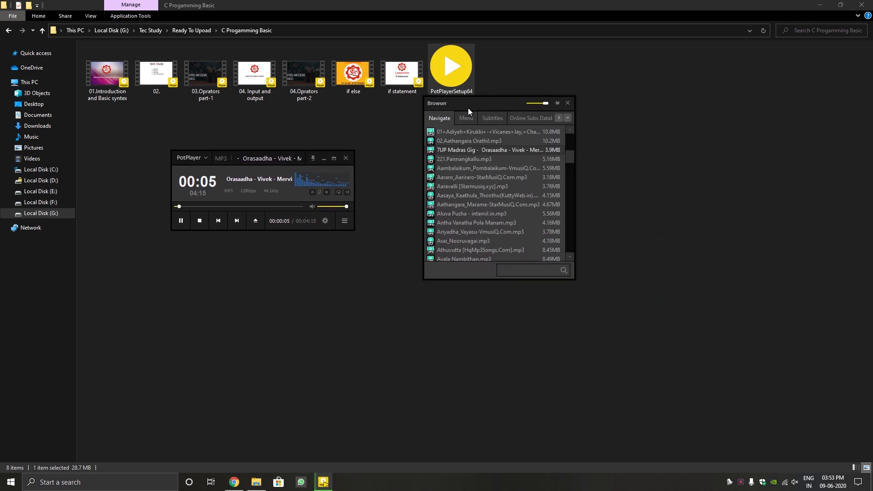
left_click_drag(570, 152, 563, 114)
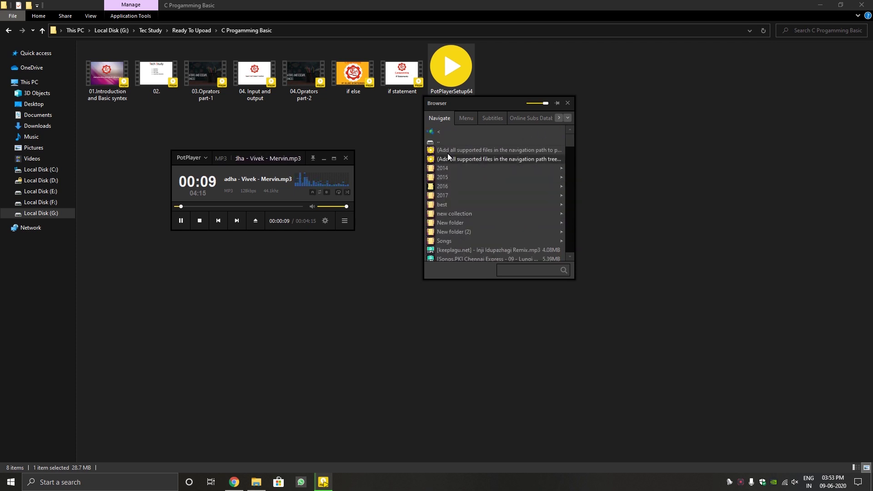
left_click(446, 142)
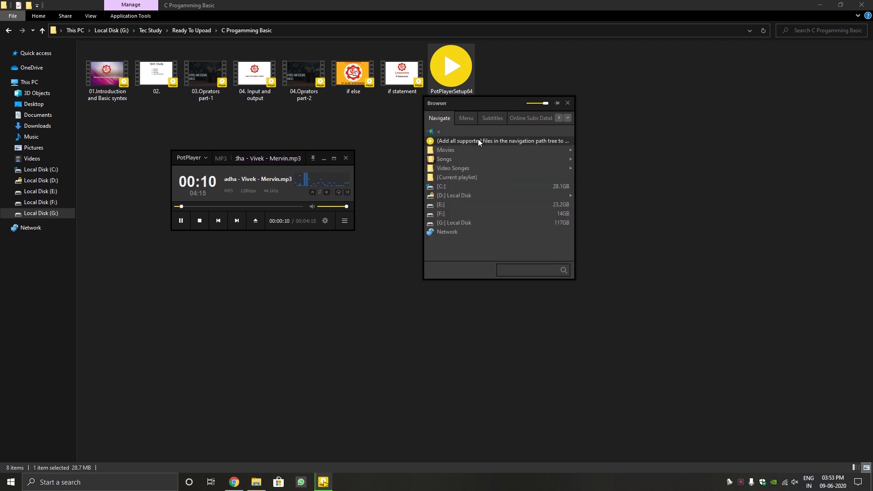
left_click(459, 162)
left_click(453, 195)
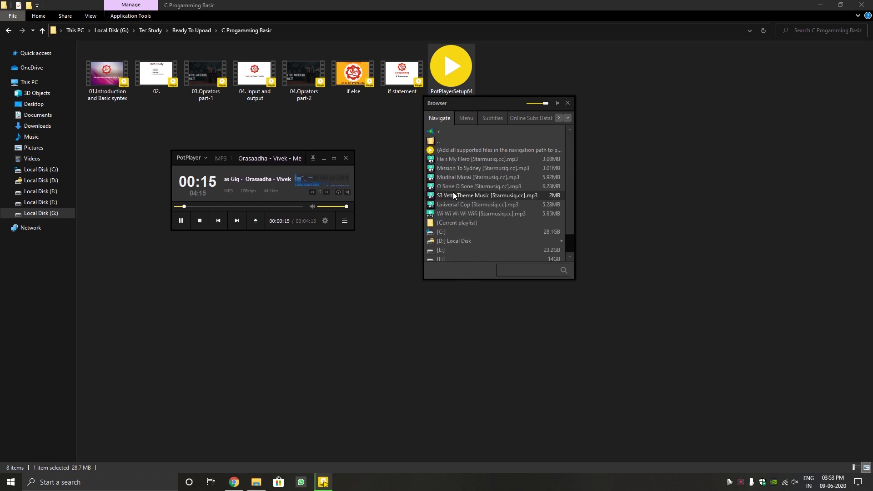
double_click(469, 185)
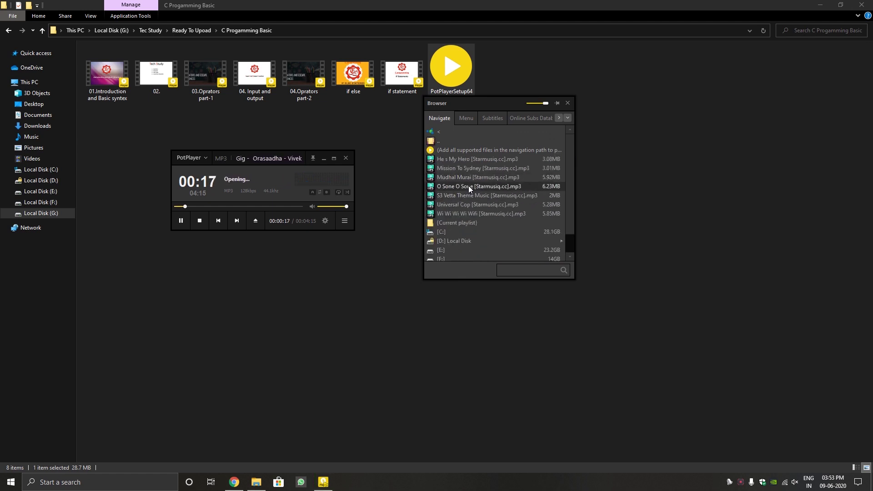
Step: Enable the audio equalizer in the player's Control Panel and apply the Soft Rock preset
left_click(325, 221)
left_click_drag(441, 260, 228, 207)
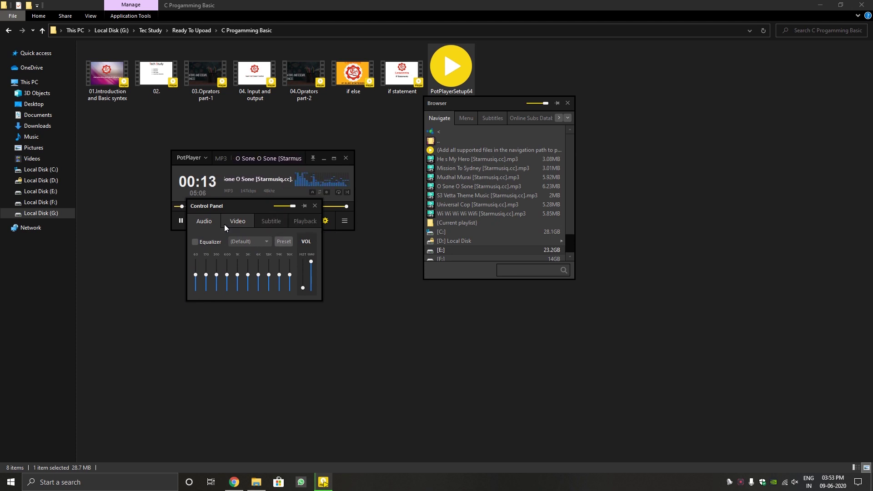
left_click(195, 242)
left_click(251, 241)
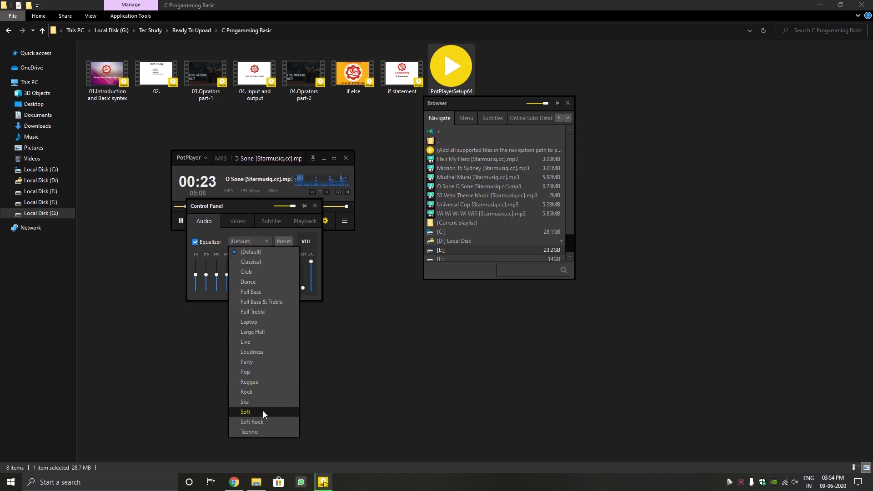
left_click(258, 423)
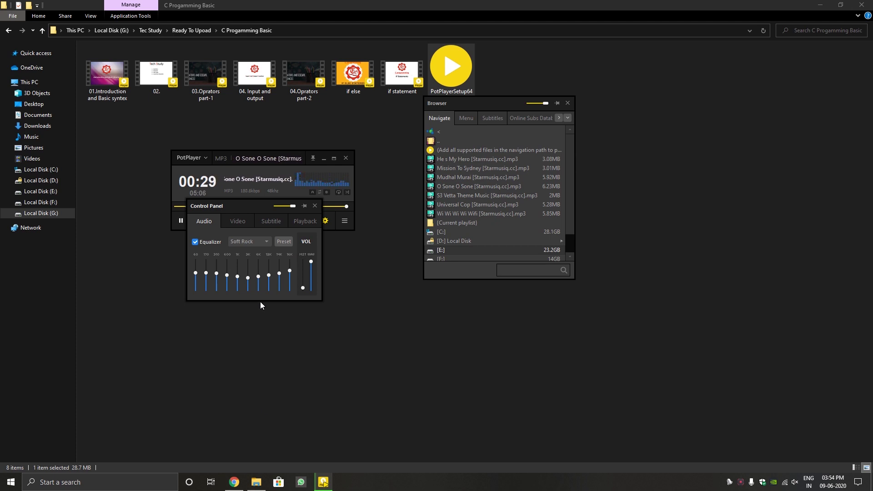
Step: In the video settings, lower the brightness and saturation and raise the contrast and color
left_click(236, 225)
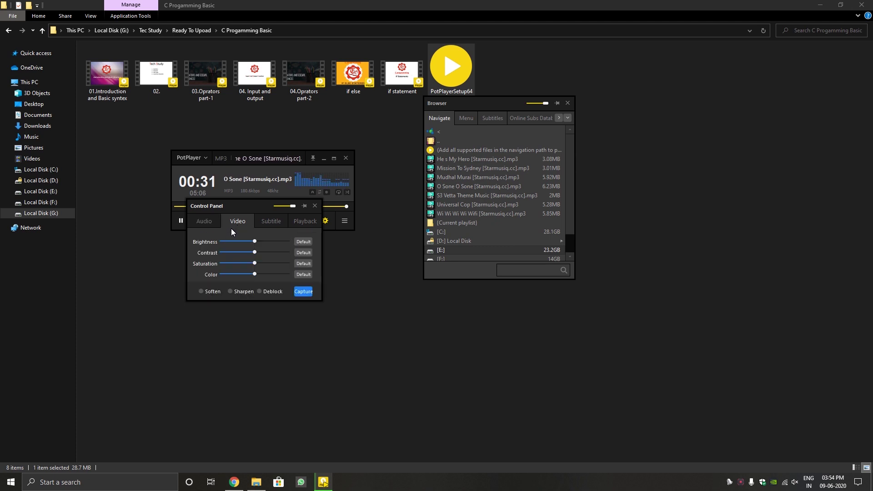
left_click(231, 241)
left_click(267, 252)
left_click(230, 263)
left_click_drag(241, 273, 273, 273)
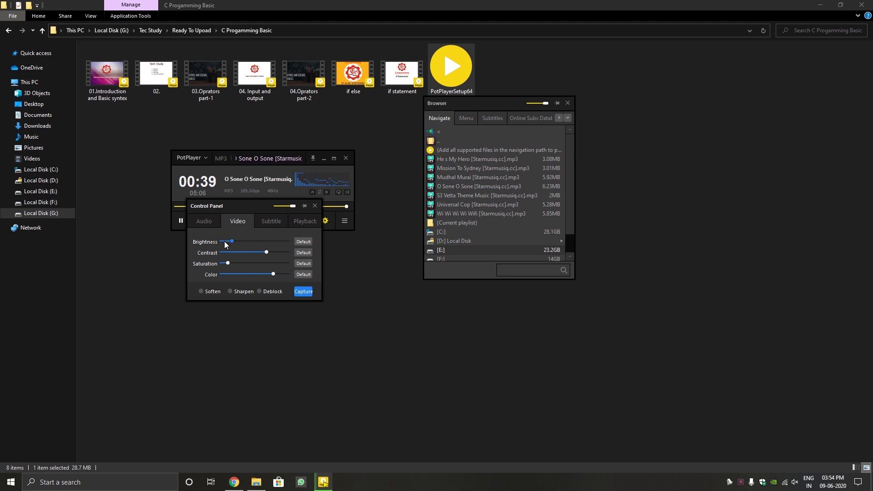
Step: Reset the video brightness, contrast, saturation and color to their defaults
left_click(301, 240)
left_click(300, 254)
left_click(299, 264)
left_click(301, 274)
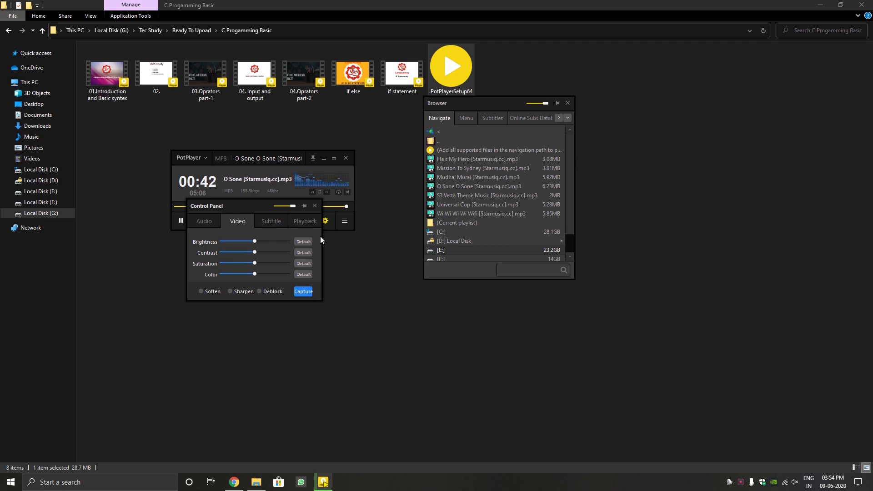
Step: Show the subtitle settings and try Segoe UI Historic as the subtitle font, closing the font dialog without applying it
left_click(276, 223)
left_click_drag(225, 203, 241, 206)
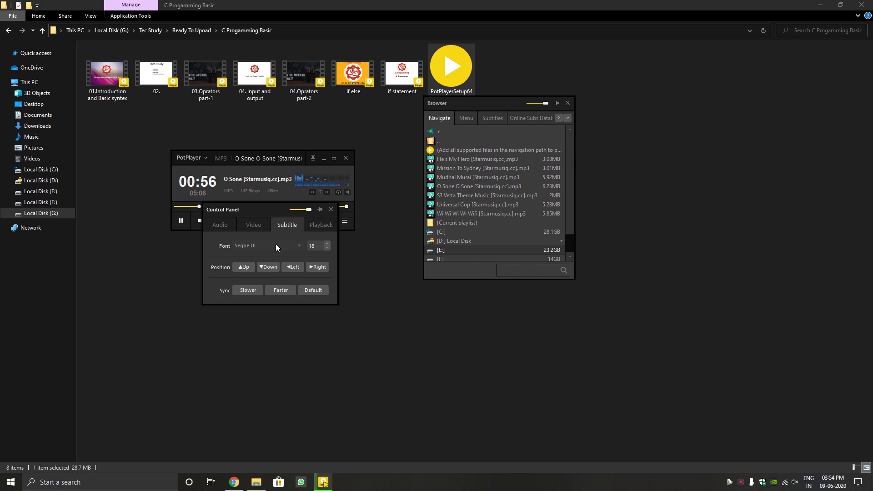
left_click(276, 245)
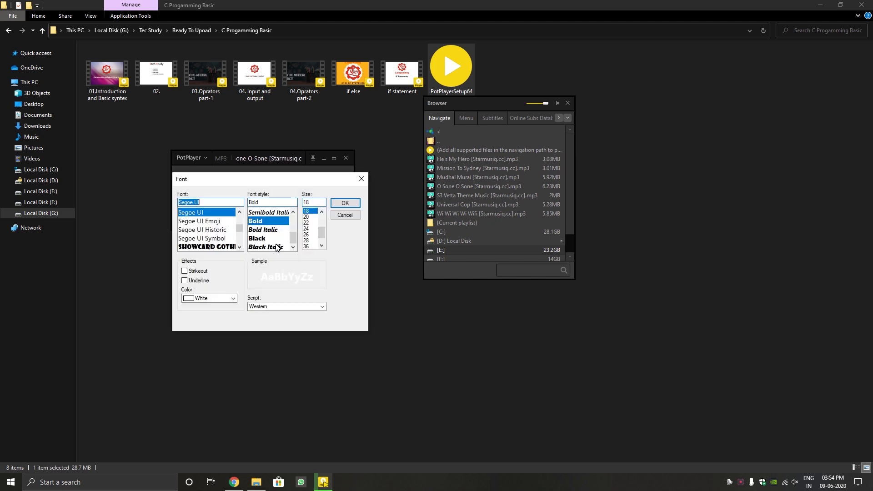
left_click(211, 229)
left_click(361, 179)
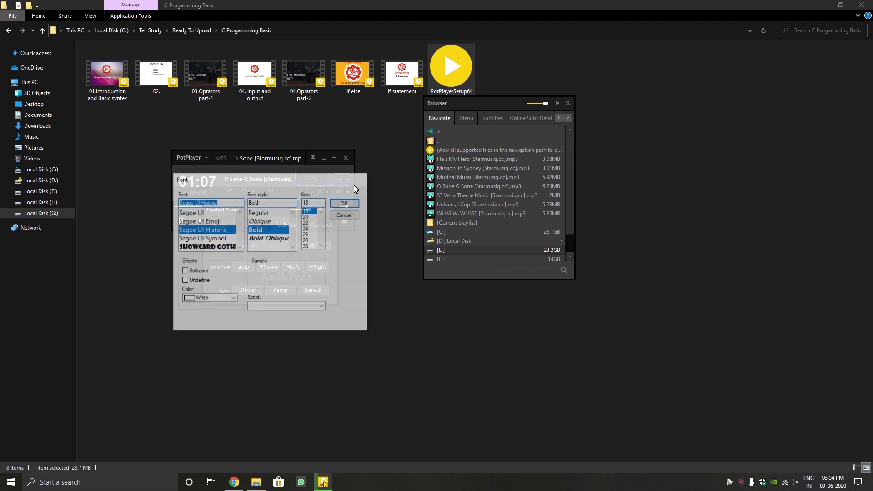
Step: Set the subtitle font to TAB-Tamil041 with the Bold style and apply it
left_click(282, 246)
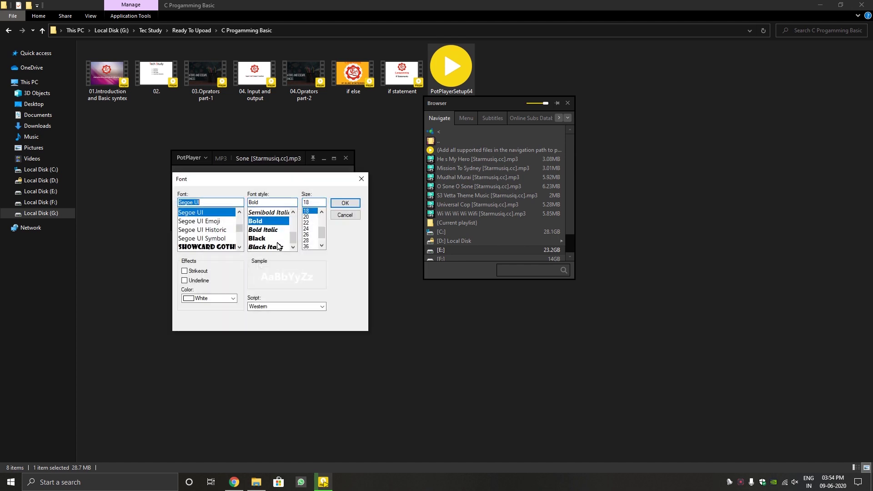
scroll(237, 230, "down", 10)
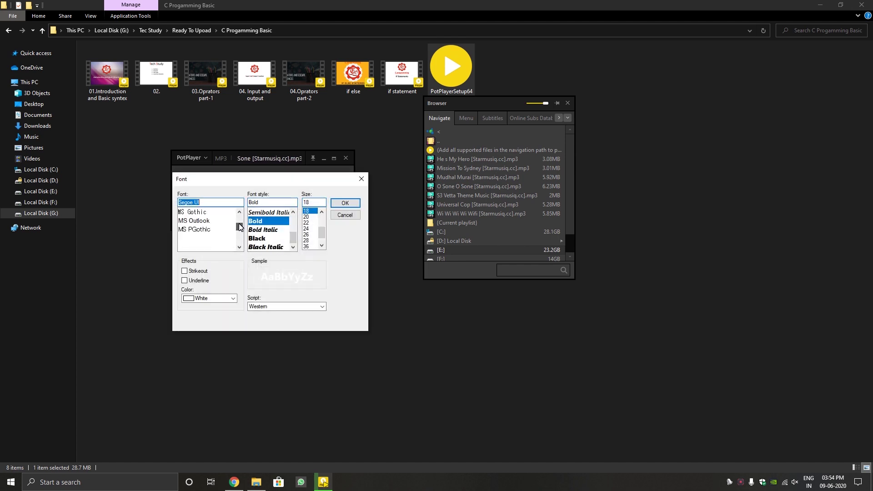
left_click(200, 231)
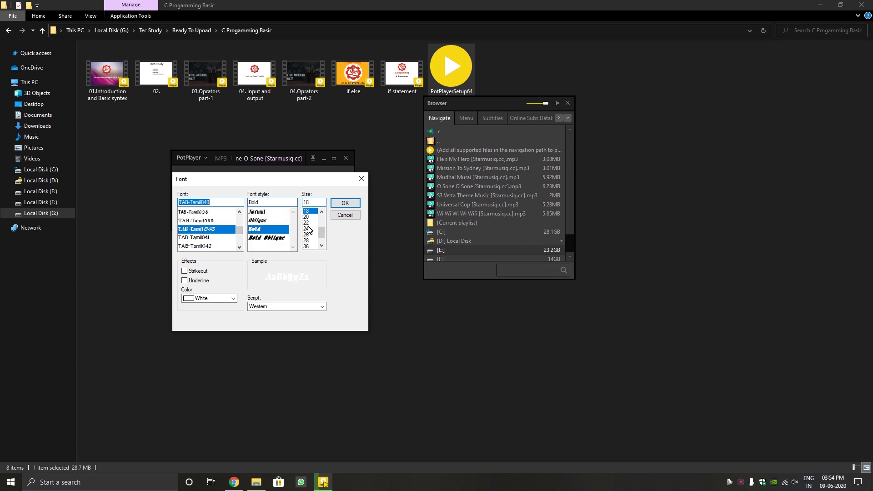
left_click(260, 221)
left_click(234, 238)
left_click(279, 237)
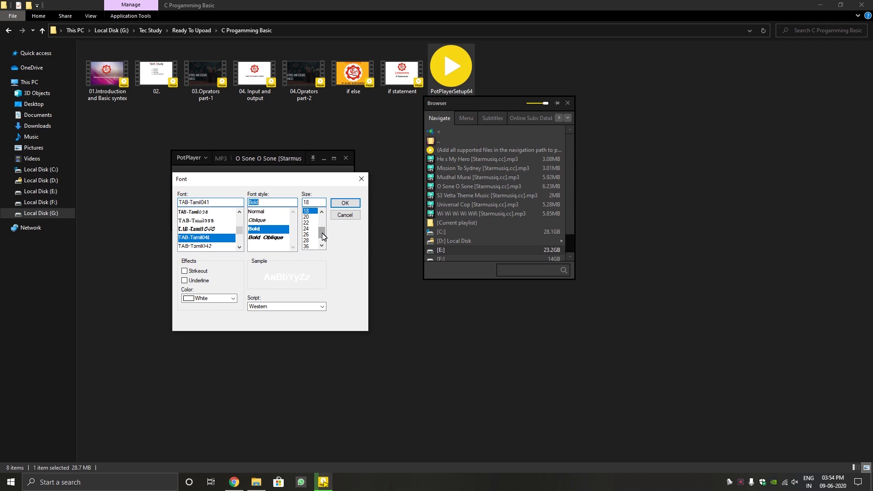
left_click(345, 202)
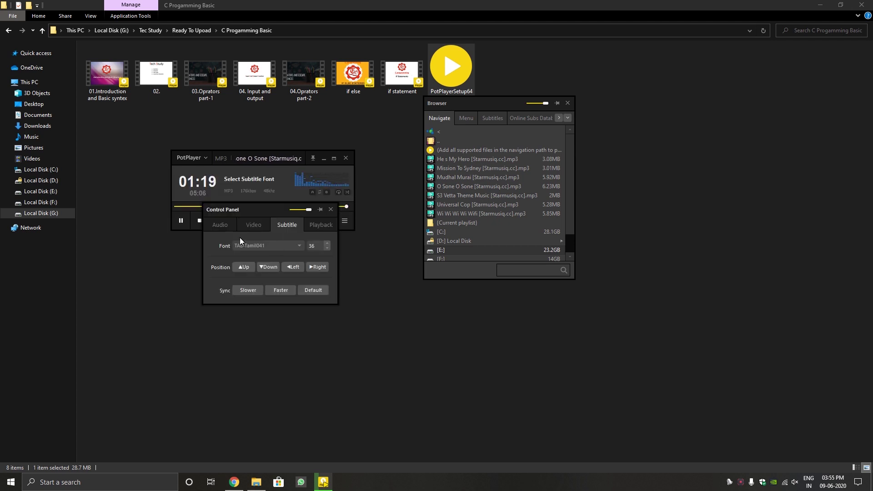
Step: Move the Control Panel below the player and lower its opacity until it is nearly transparent
left_click_drag(236, 209, 394, 279)
left_click(375, 287)
left_click(425, 287)
left_click(356, 288)
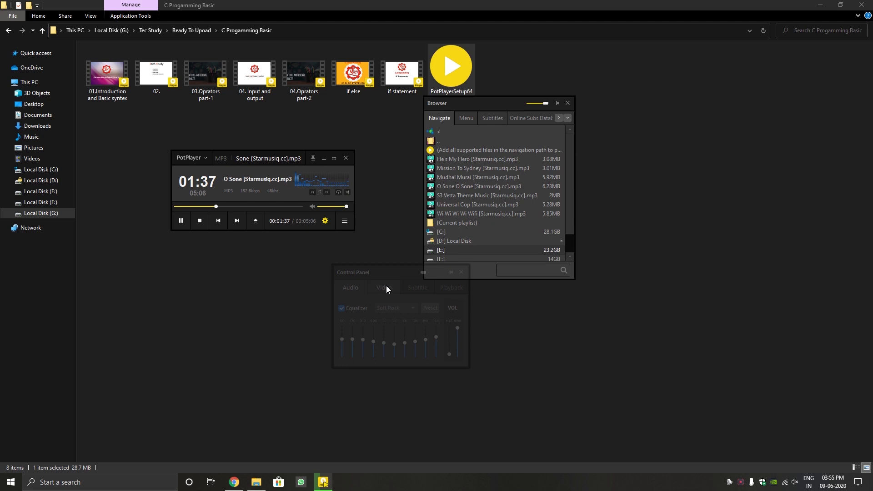
Step: Look through the Audio, Video and Subtitle settings in the transparent Control Panel and shift the panel closer beneath the player
left_click(398, 309)
left_click(363, 288)
left_click(391, 289)
left_click(430, 292)
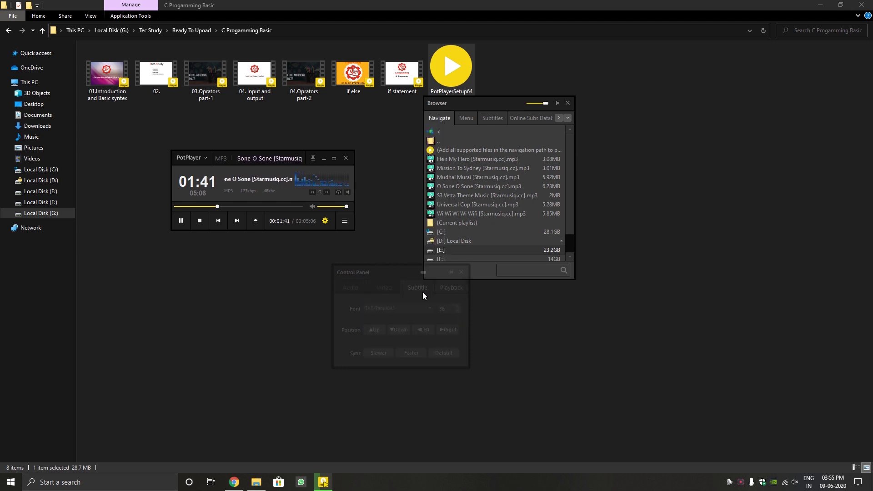
left_click(342, 288)
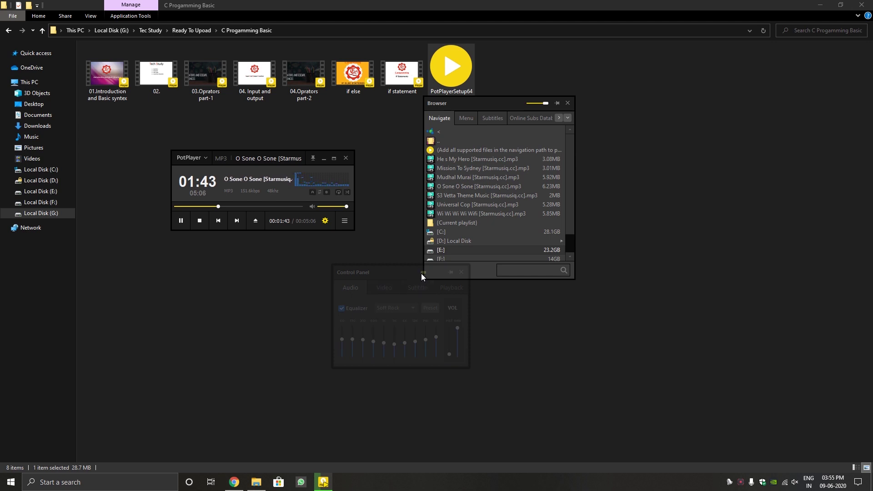
left_click_drag(421, 273, 365, 283)
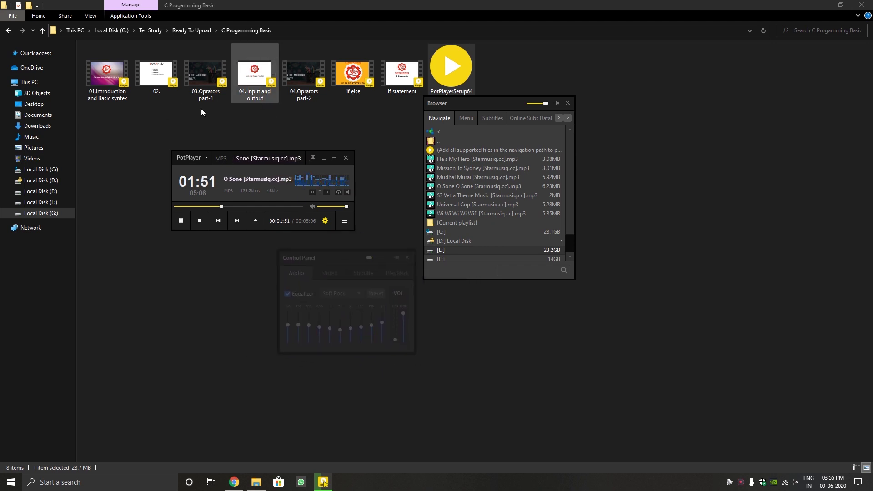
Step: Select the "if else" video in the C Progamming Basic folder
left_click(346, 79)
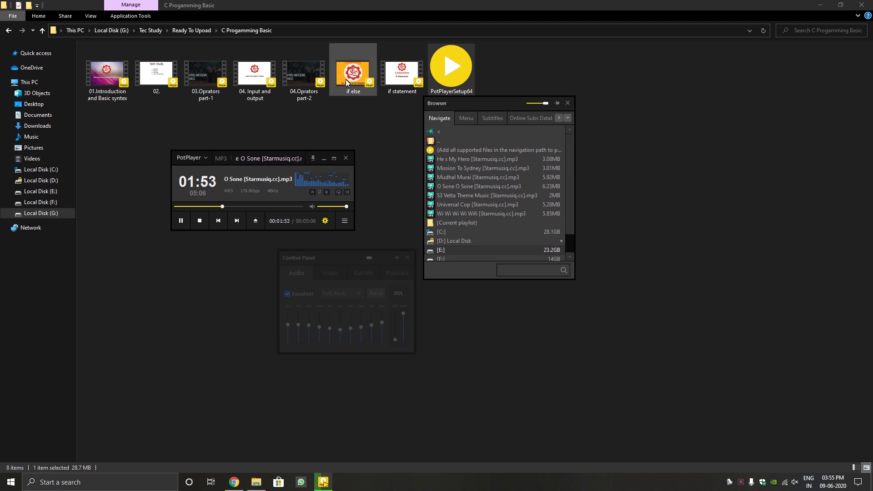